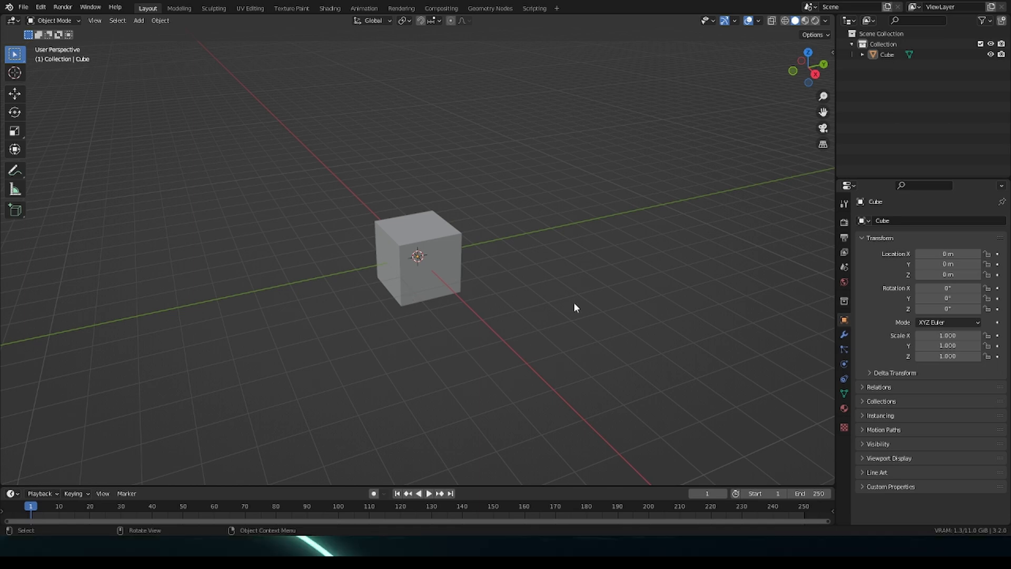
Delete the default cube and add a Monkey mesh at the origin
click(436, 256)
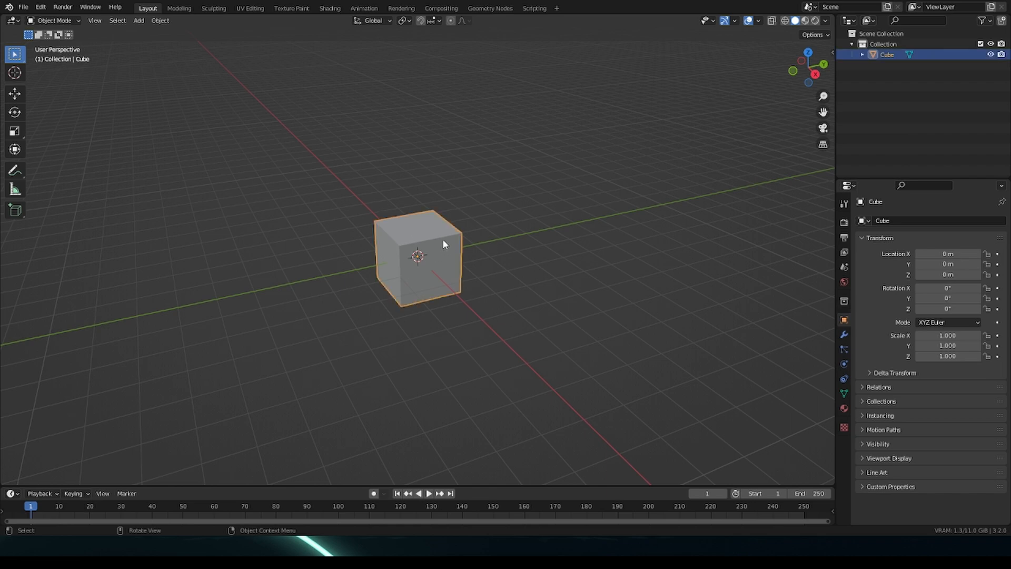
key(x)
click(444, 239)
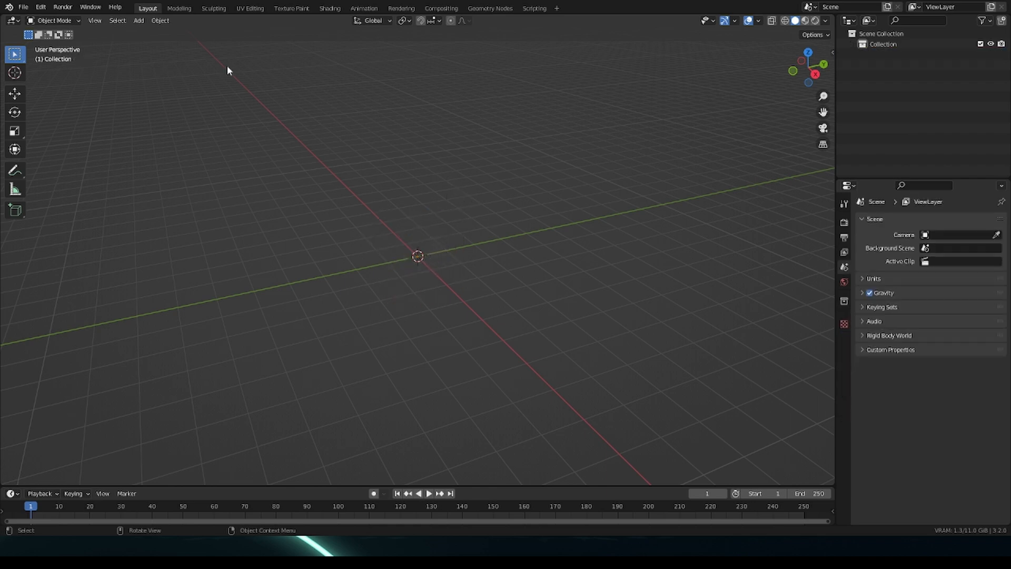
click(141, 21)
mouse_move(166, 33)
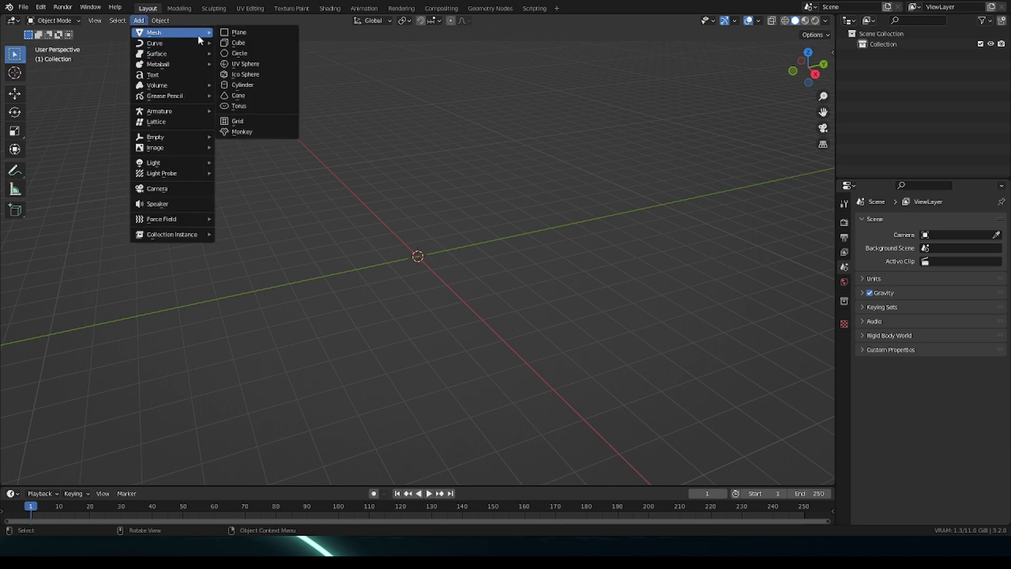
click(246, 132)
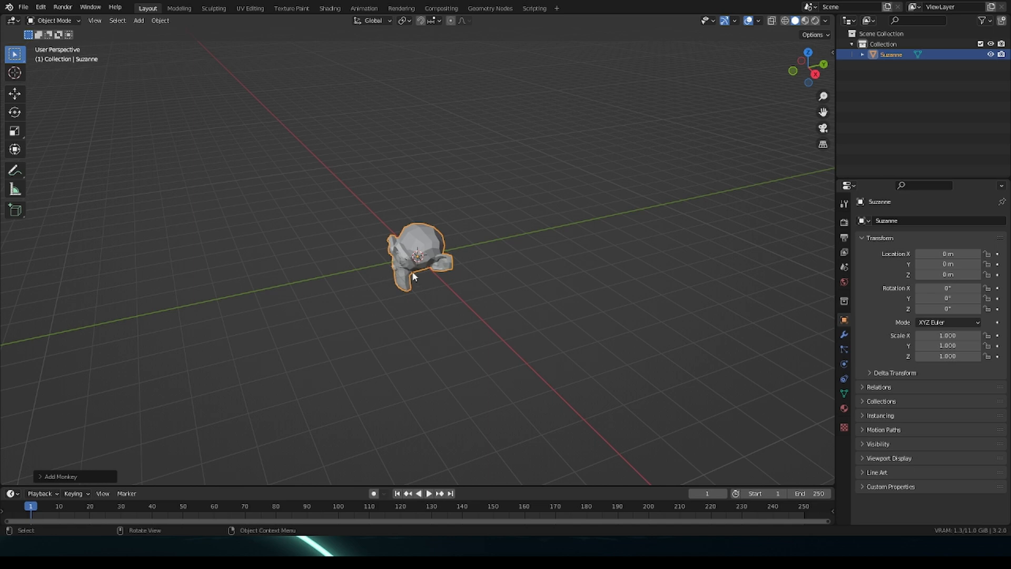
Switch to the Shading workspace with rendered viewport shading and set the world background color to black
middle_drag(414, 277, 462, 261)
scroll(428, 266, up, 6)
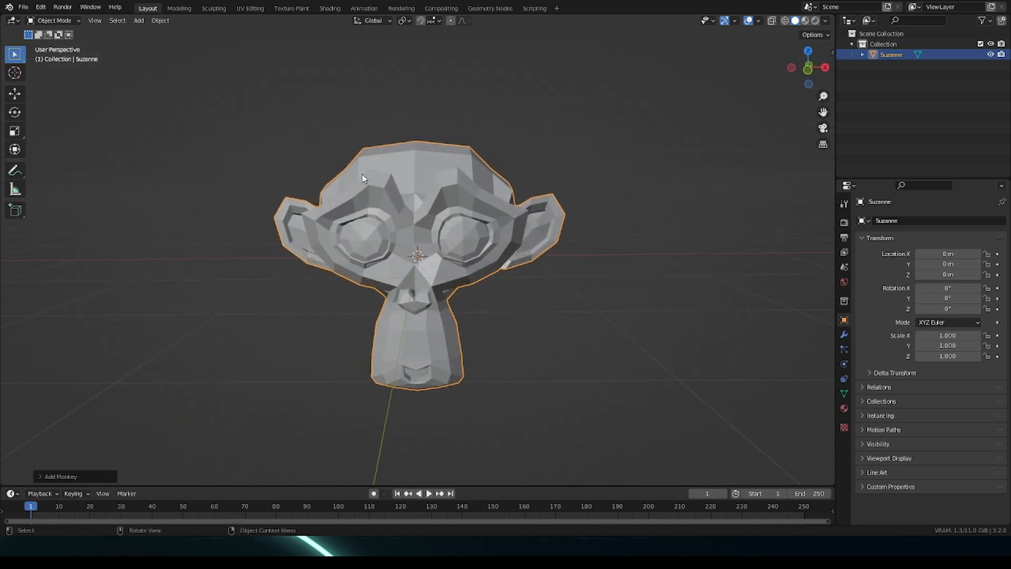
click(330, 9)
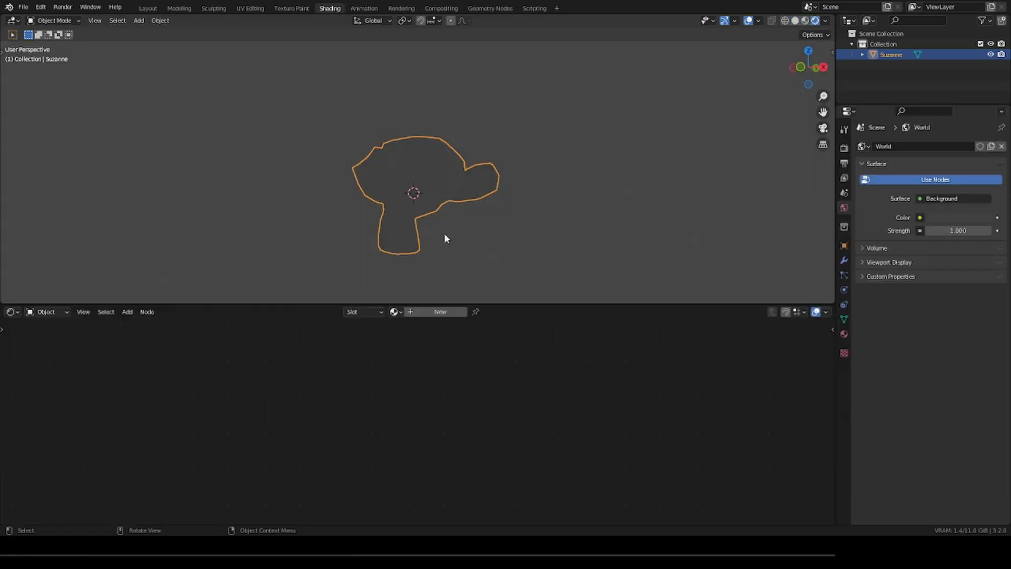
click(806, 21)
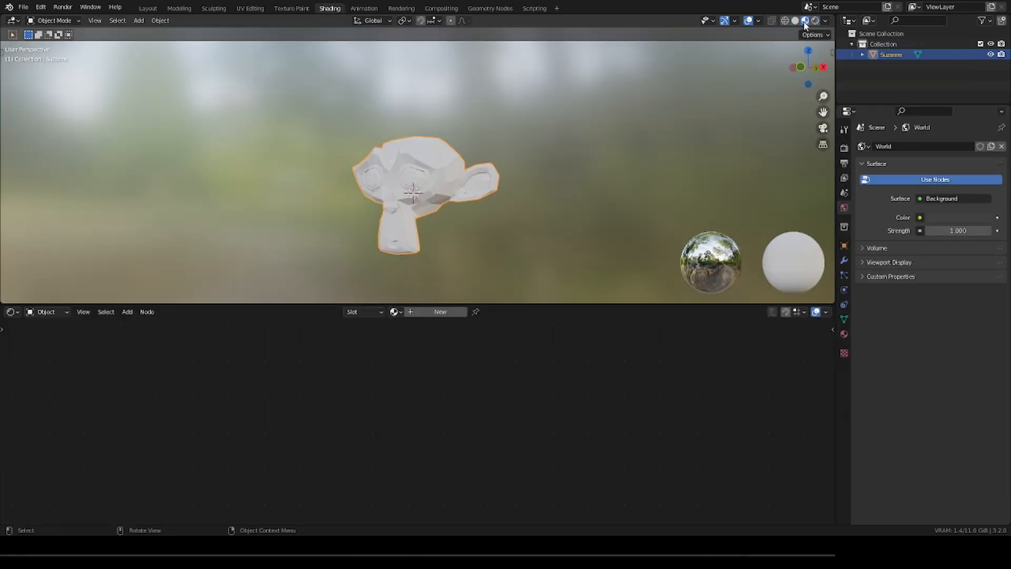
click(816, 21)
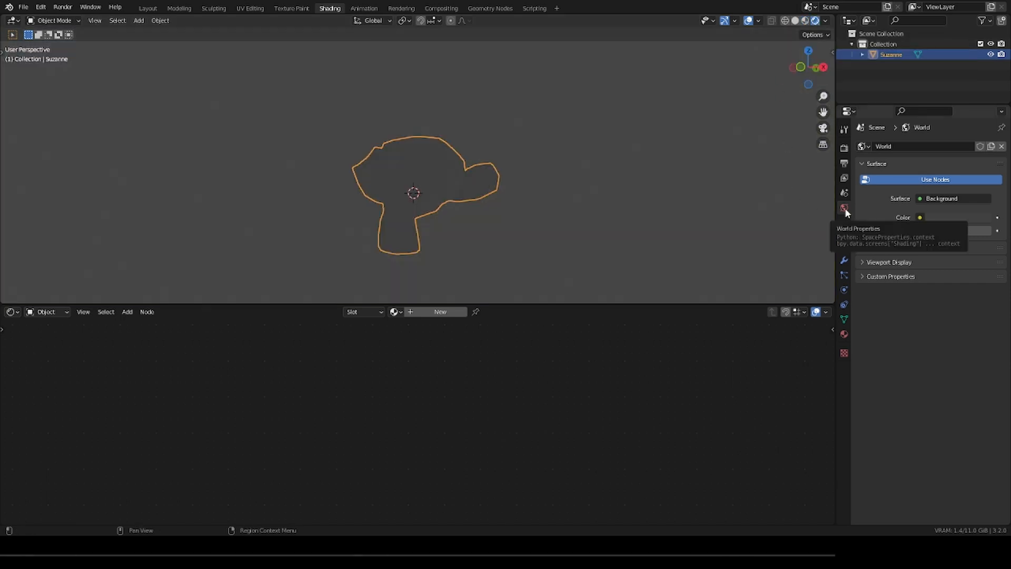
click(952, 216)
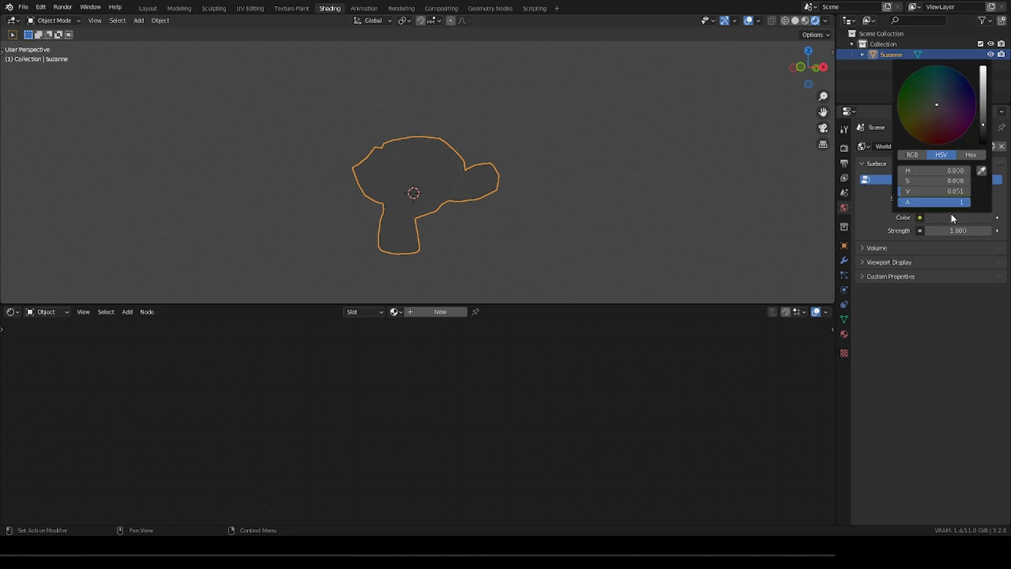
drag(984, 121, 983, 130)
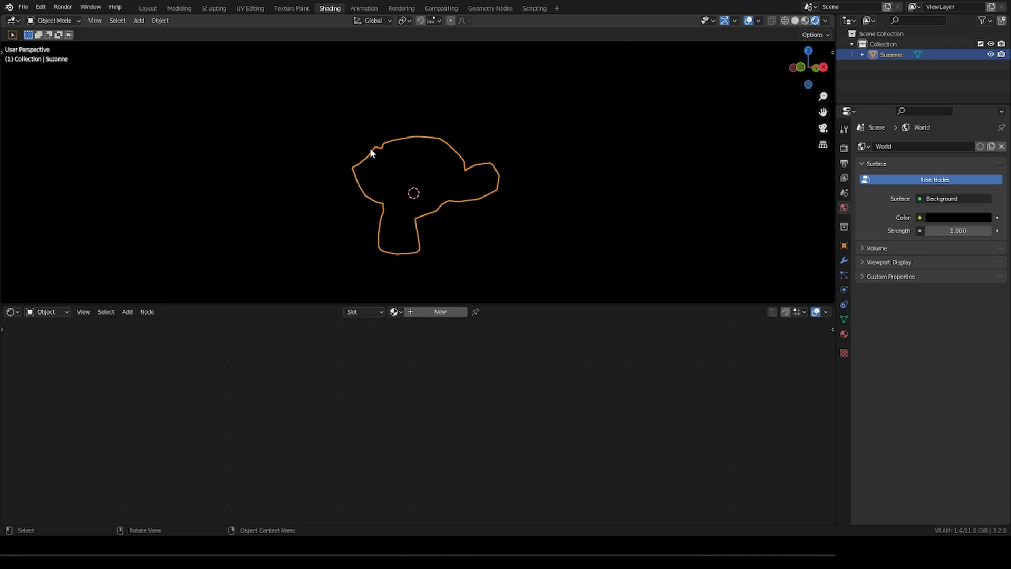
Create a new material for the monkey and place a Wireframe node above the Principled BSDF
click(435, 312)
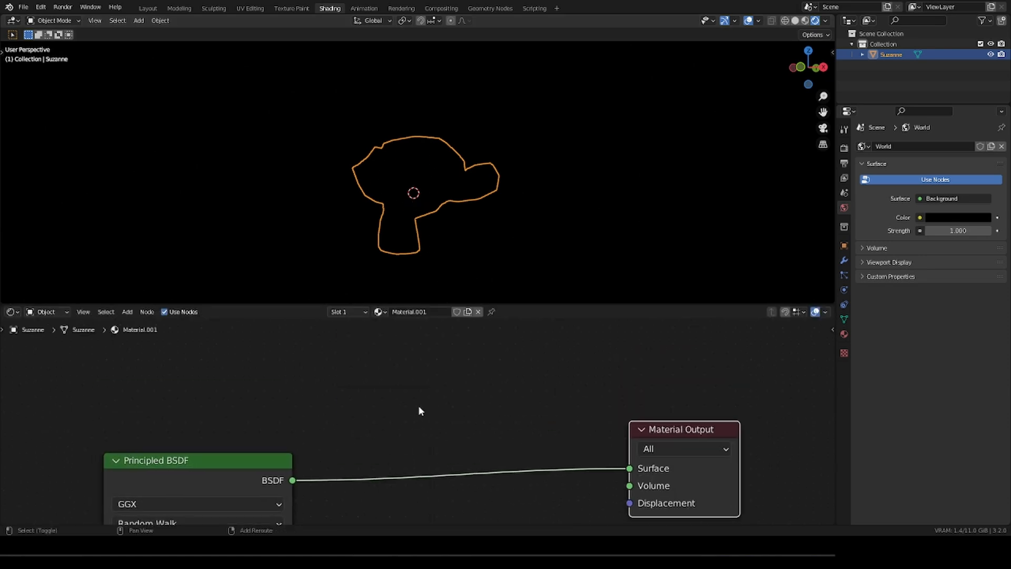
key(shift+a)
click(403, 403)
text(wire)
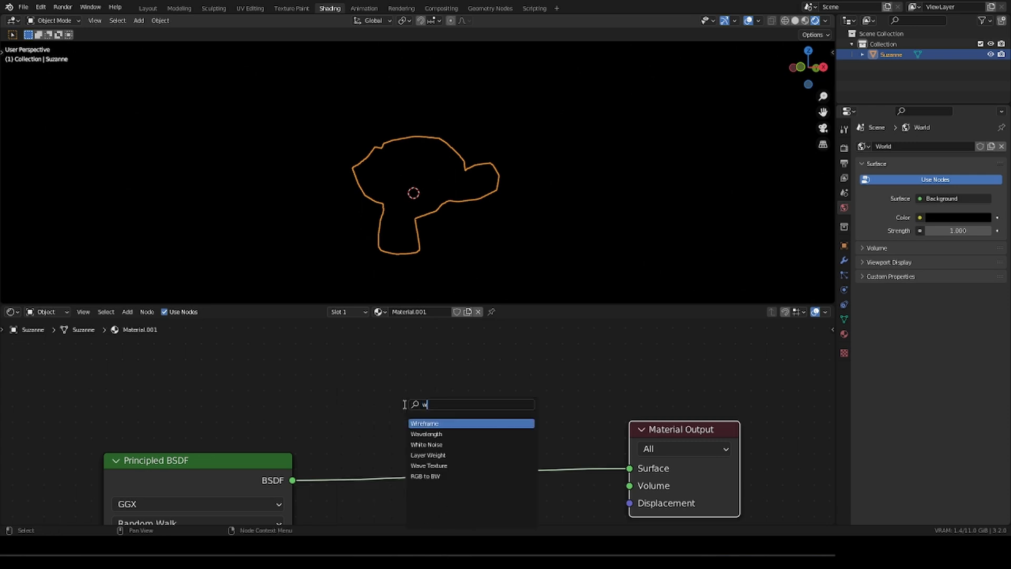
key(Return)
click(156, 347)
Add a Mix Shader node to the material, between the Wireframe and Material Output nodes
key(shift+a)
click(352, 387)
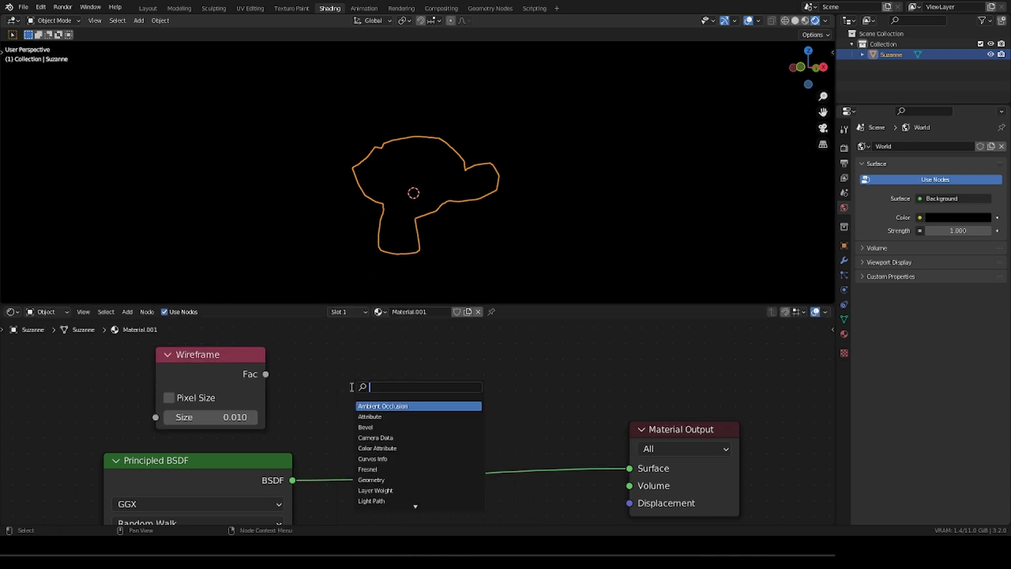
text(mix)
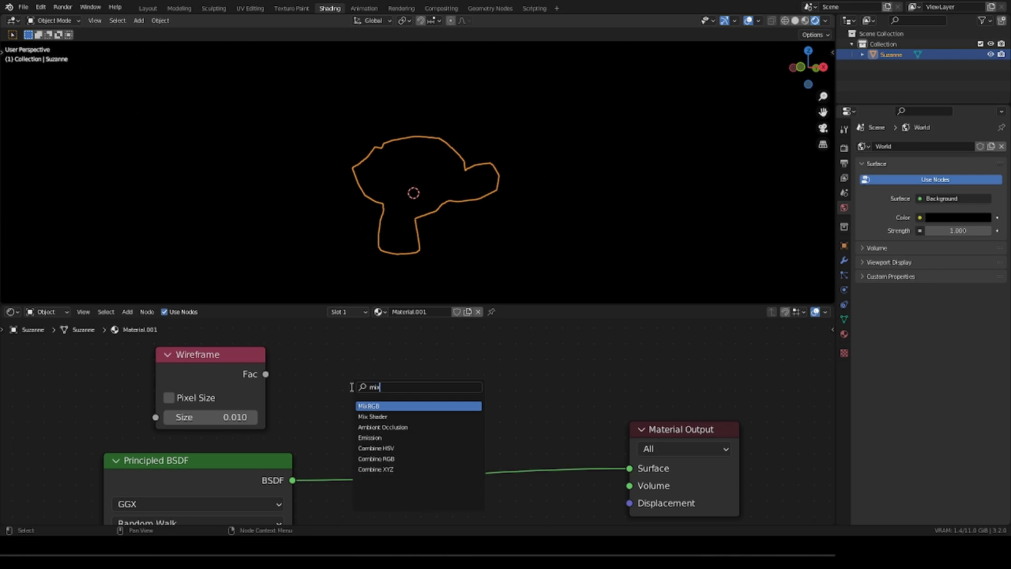
click(405, 417)
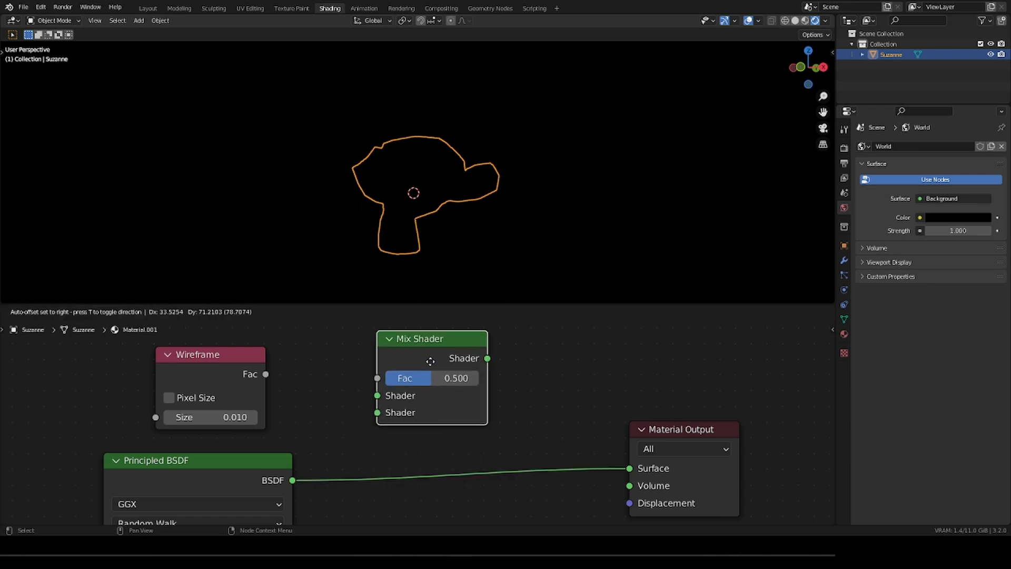
click(457, 363)
Add an Emission node to the material, below the Mix Shader
key(shift+a)
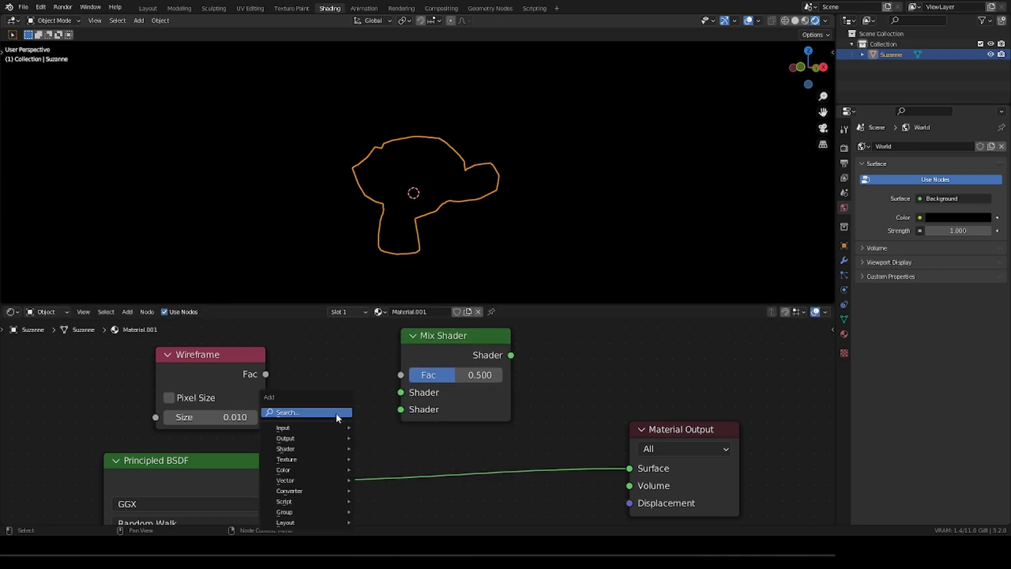
click(336, 414)
text(em)
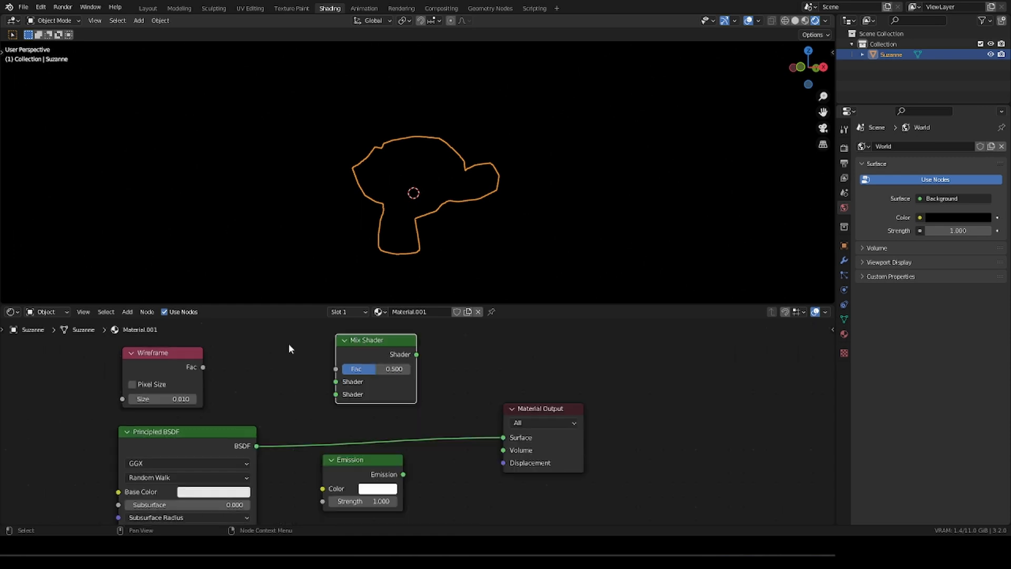
click(288, 343)
Link Wireframe to the Mix Shader's Fac, Principled BSDF and Emission to its first and second Shader inputs, and its output to the Material Output's Surface
drag(203, 367, 336, 369)
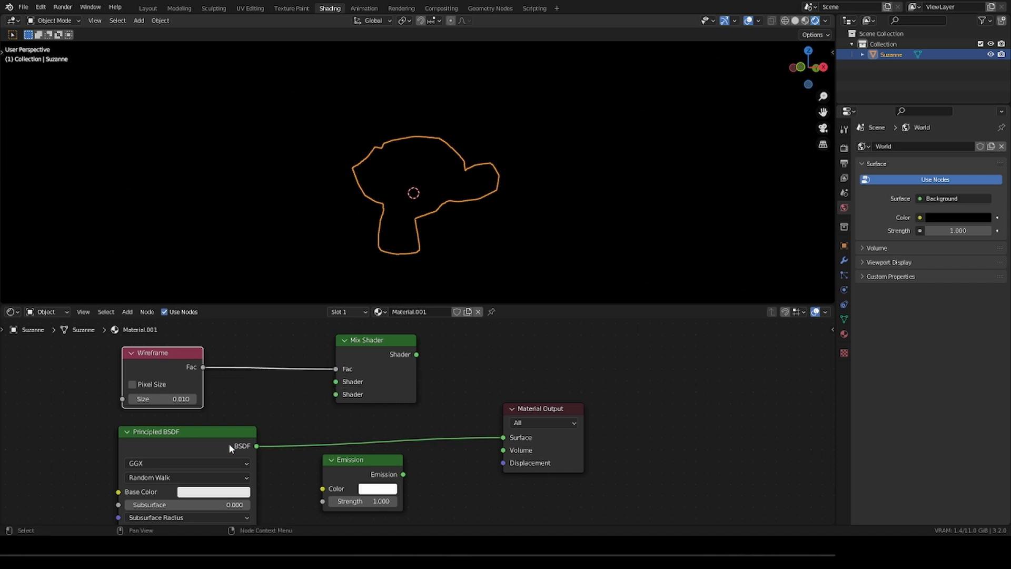
drag(255, 446, 336, 382)
drag(392, 468, 335, 395)
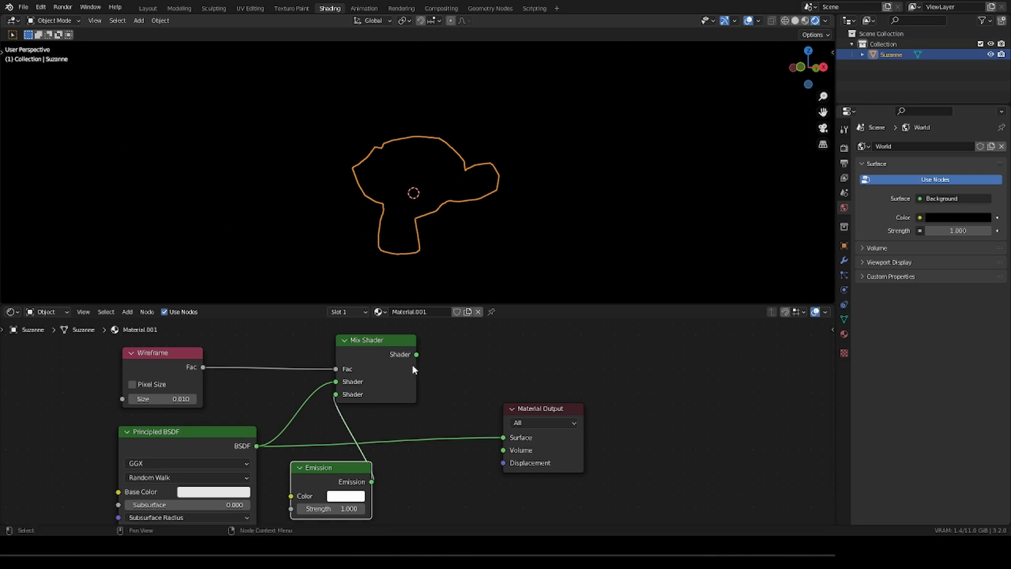
drag(417, 354, 501, 438)
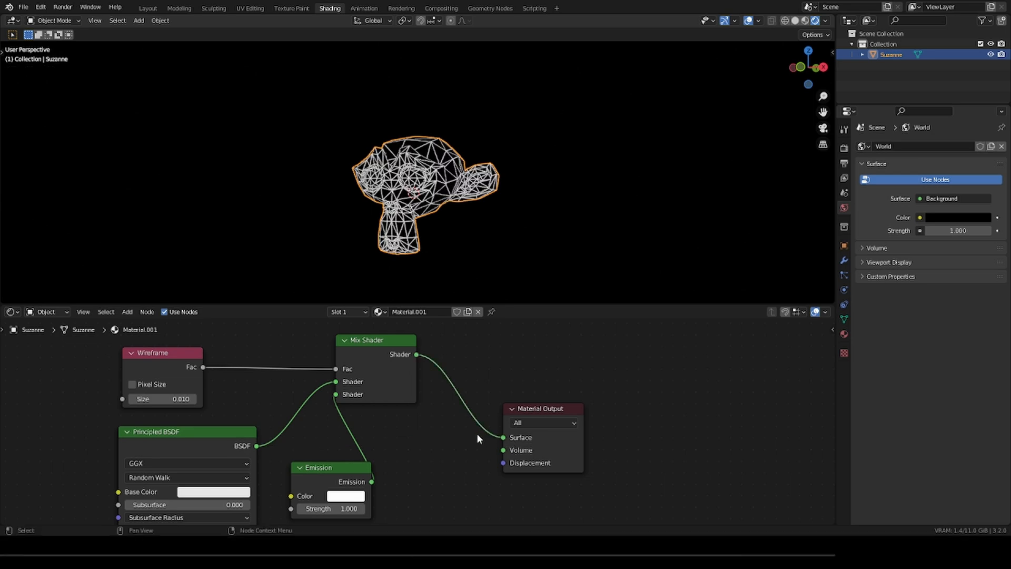
Give the Emission node a cyan color with hue 0.495 and a strength of 20
scroll(414, 186, up, 3)
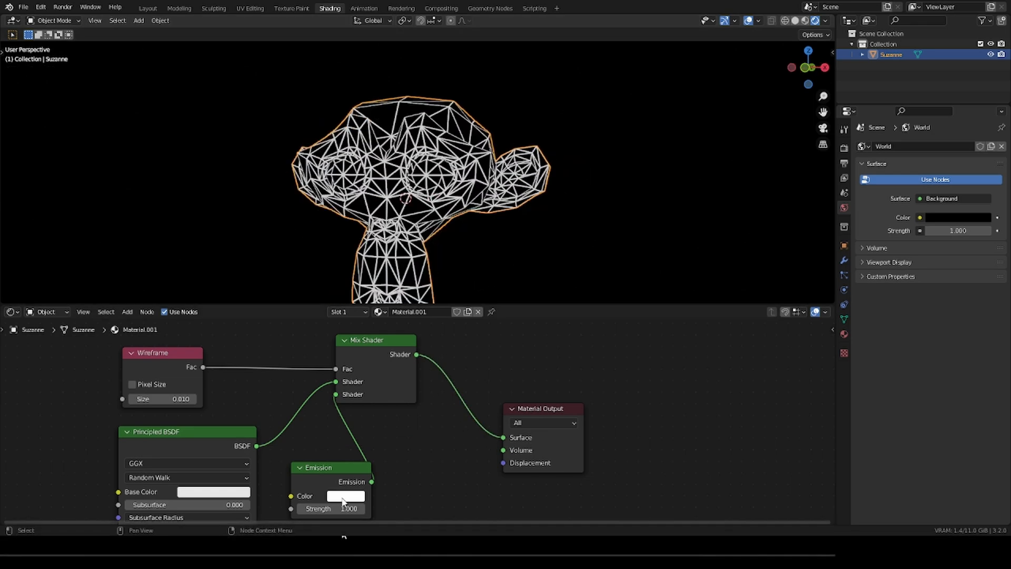
click(349, 497)
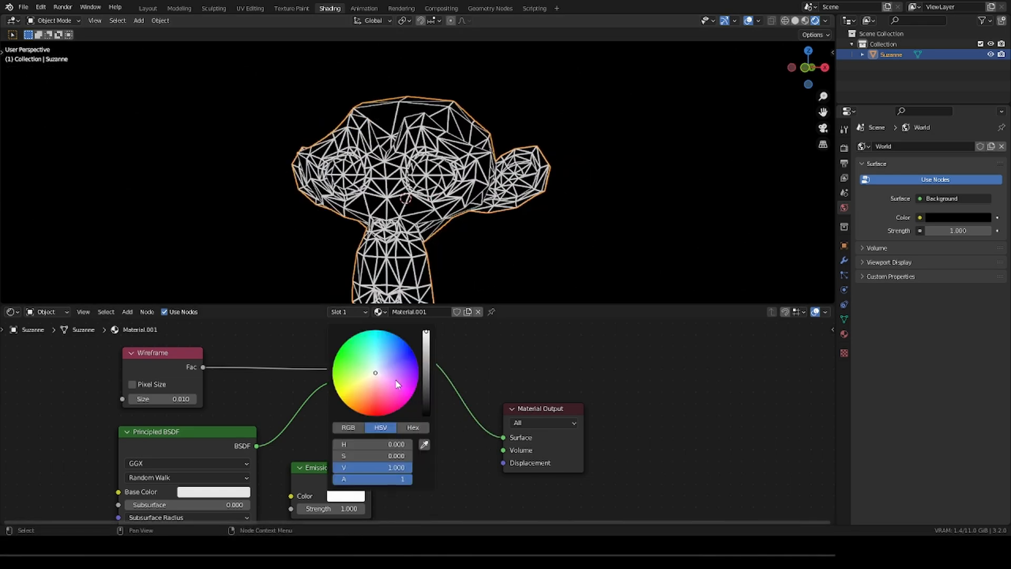
drag(397, 384, 377, 359)
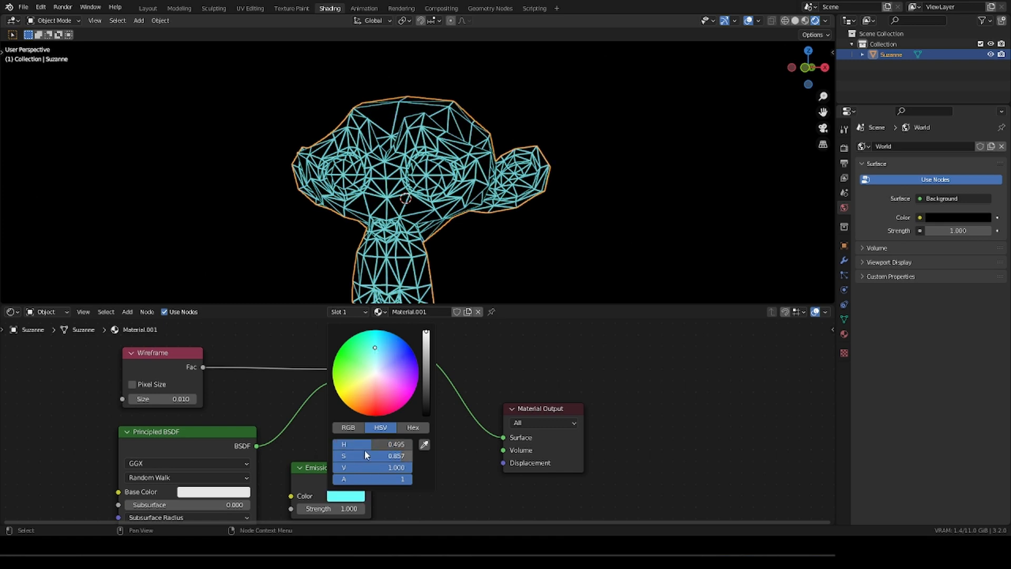
click(330, 507)
text(20)
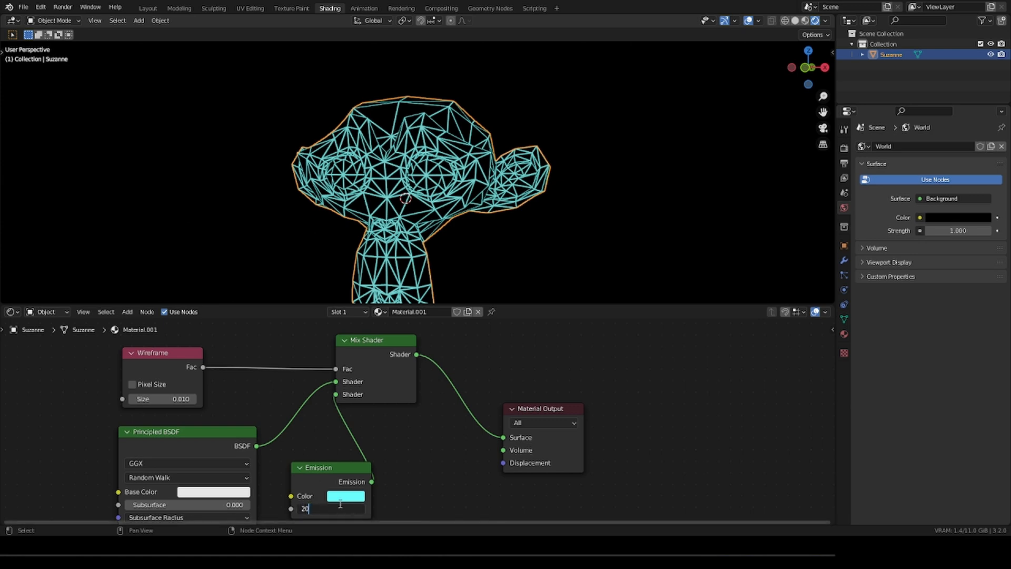
key(Return)
Enable Bloom in the render settings and set its intensity to 0.072 and radius to 6.772
scroll(449, 204, up, 2)
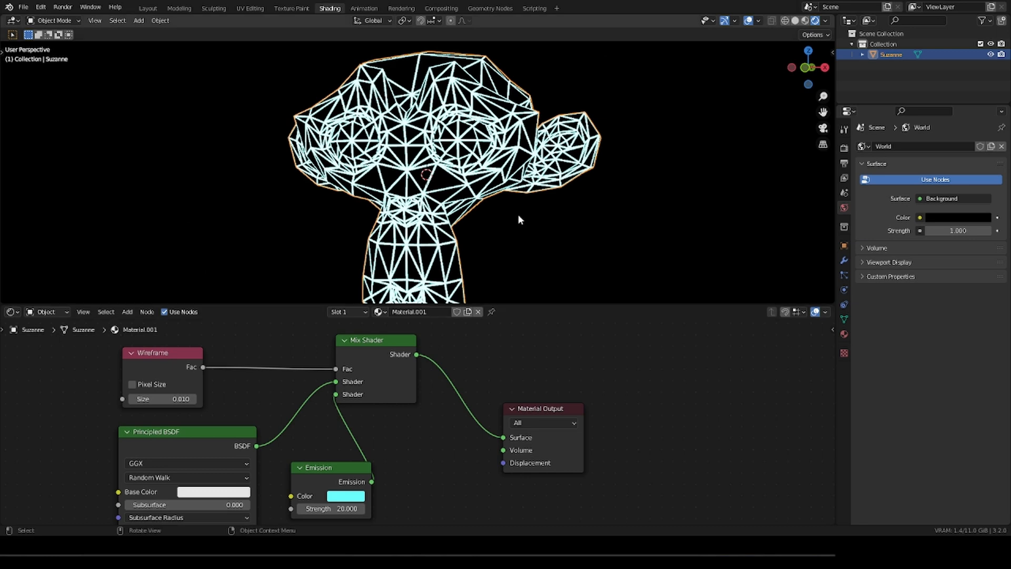
click(843, 150)
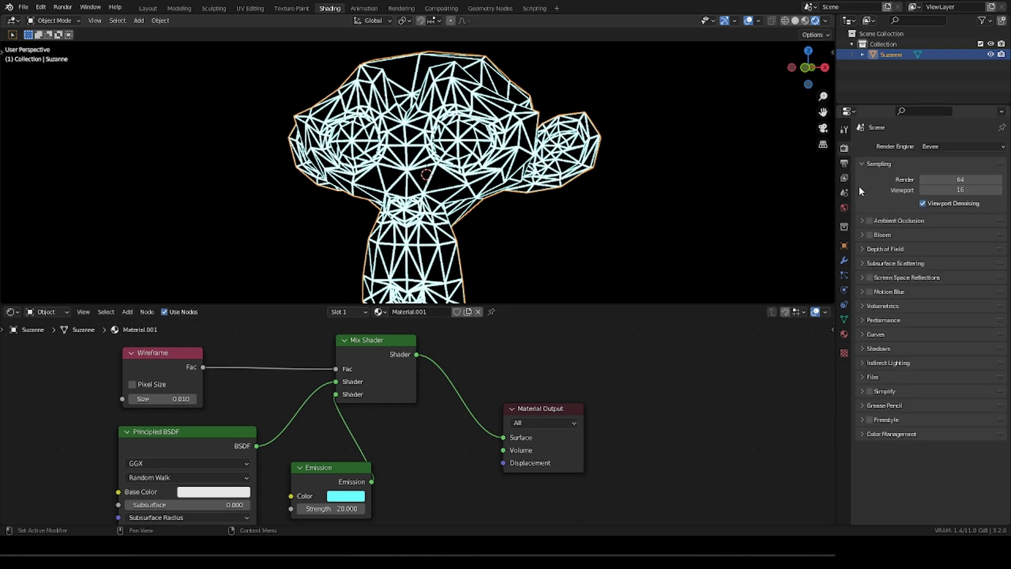
click(870, 235)
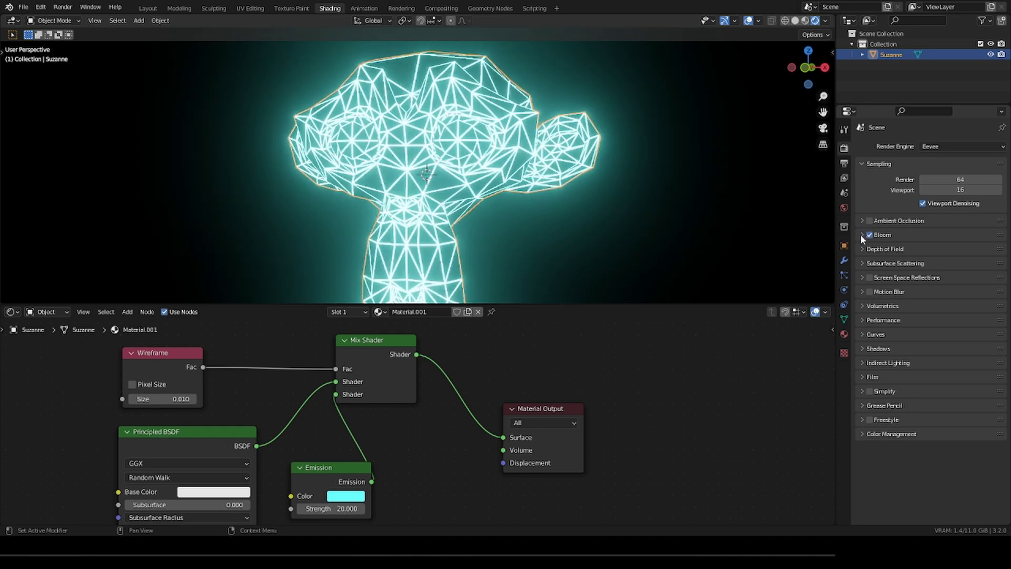
click(862, 235)
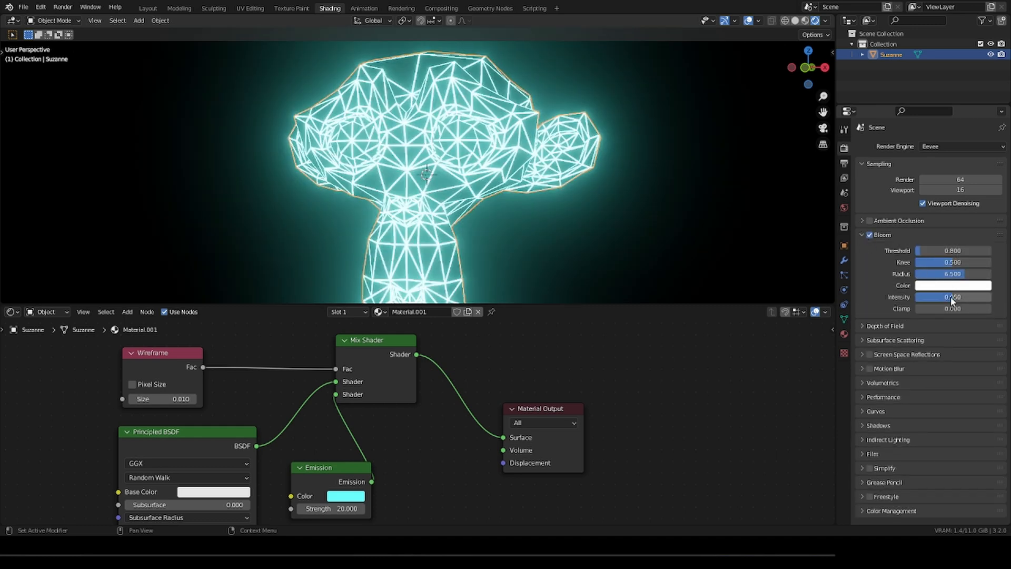
drag(952, 299, 975, 274)
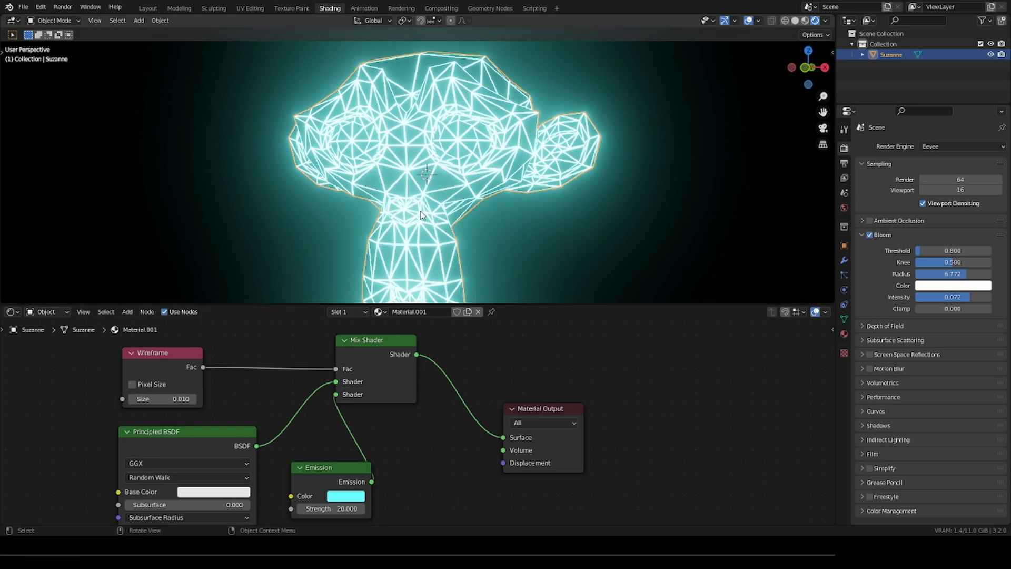
Set the Wireframe node's size to 0.001 for thinner lines
mouse_move(178, 399)
mouse_down()
mouse_move(158, 399)
mouse_move(178, 398)
mouse_up()
click(178, 398)
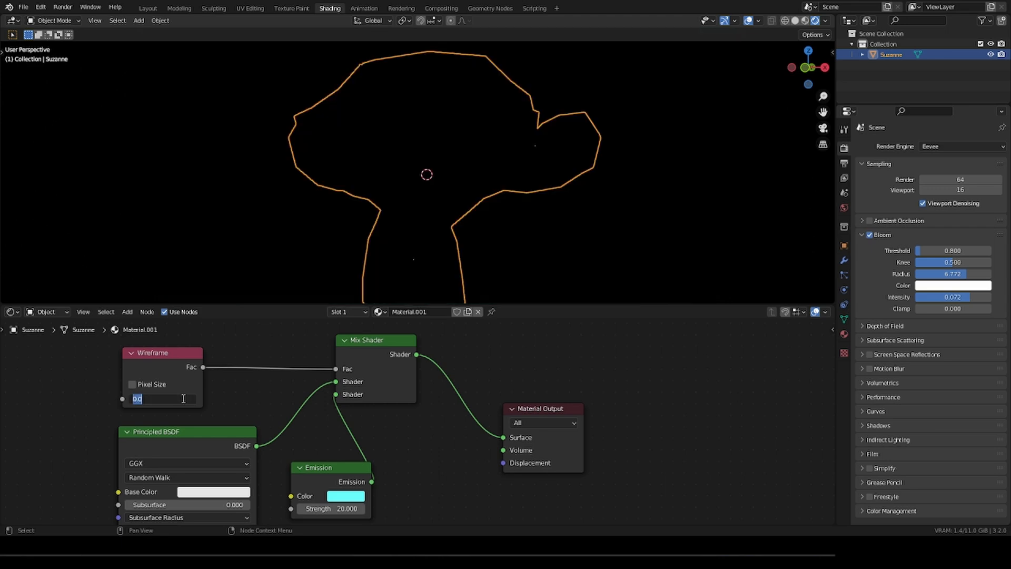
text(0.001)
key(Return)
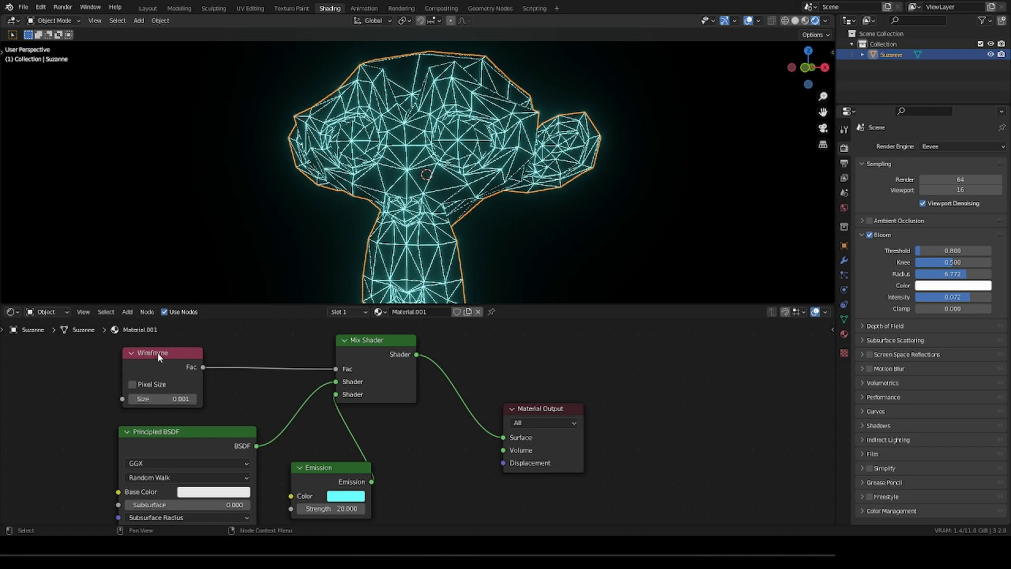
Set the Emission node's strength to 50
click(334, 507)
text(5)
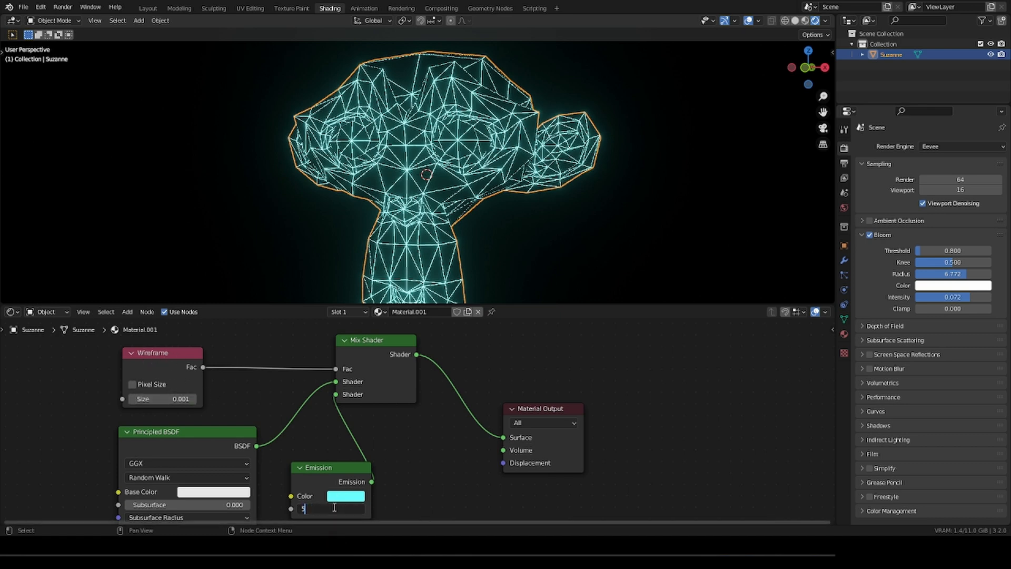
text(0)
key(Return)
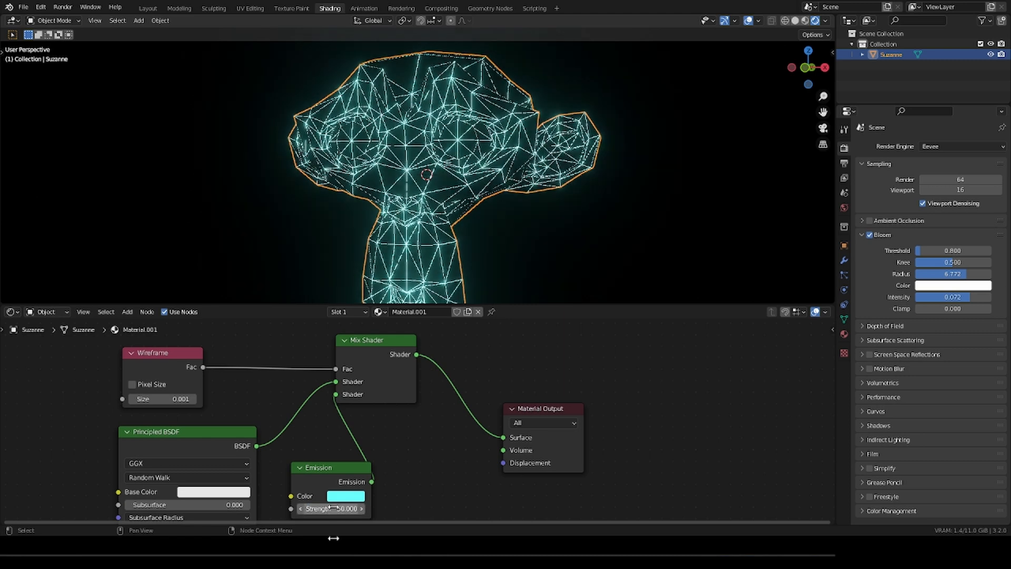
Set the Emission node's strength to 80
click(332, 508)
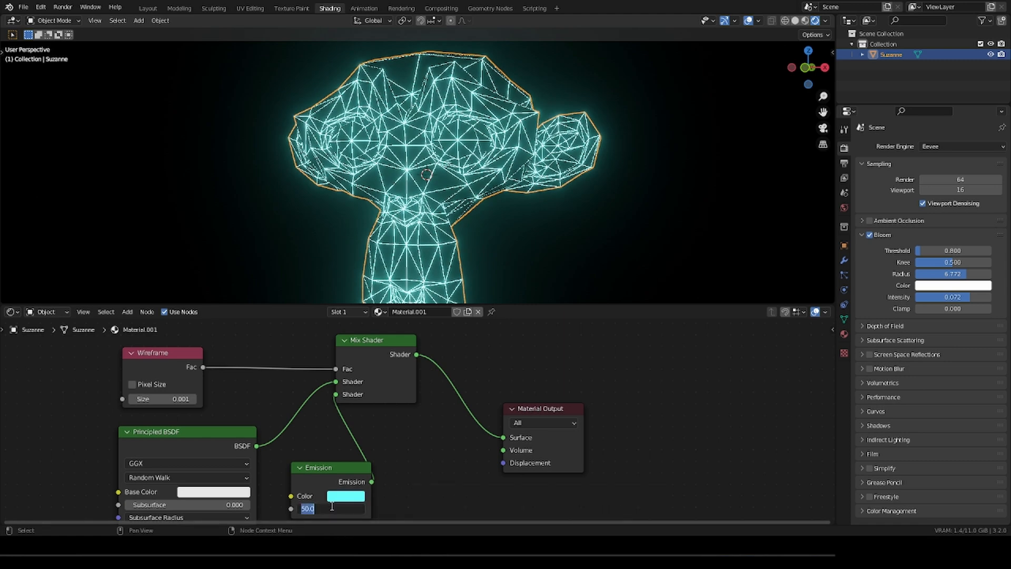
text(80)
key(Return)
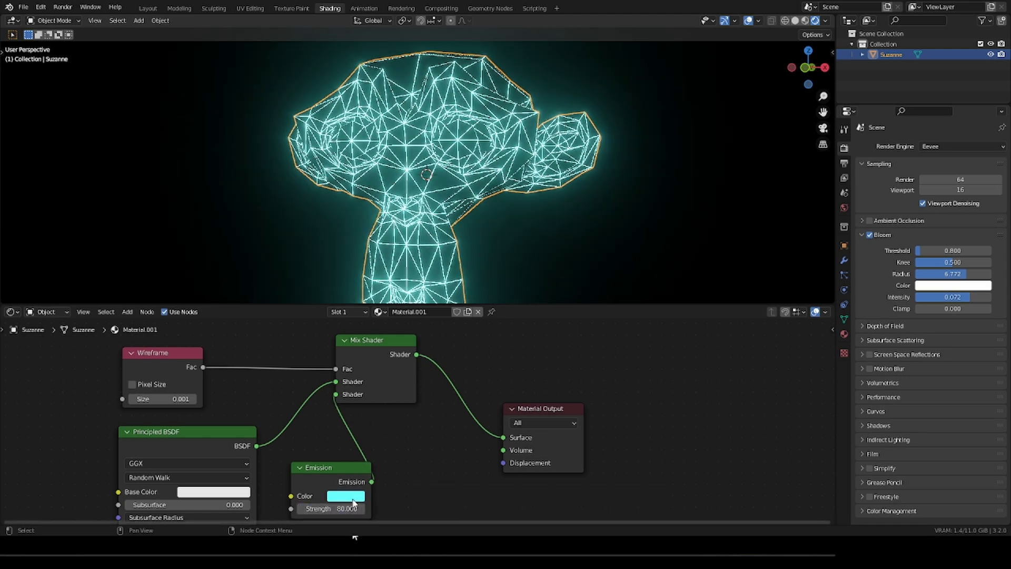
Change the Emission node's color to orange-red
click(345, 496)
mouse_move(394, 361)
mouse_down()
mouse_move(359, 350)
mouse_move(337, 378)
mouse_move(354, 404)
mouse_move(393, 407)
mouse_move(405, 385)
mouse_move(361, 379)
mouse_move(371, 405)
mouse_up()
scroll(310, 370, down, 1)
middle_drag(301, 375, 386, 377)
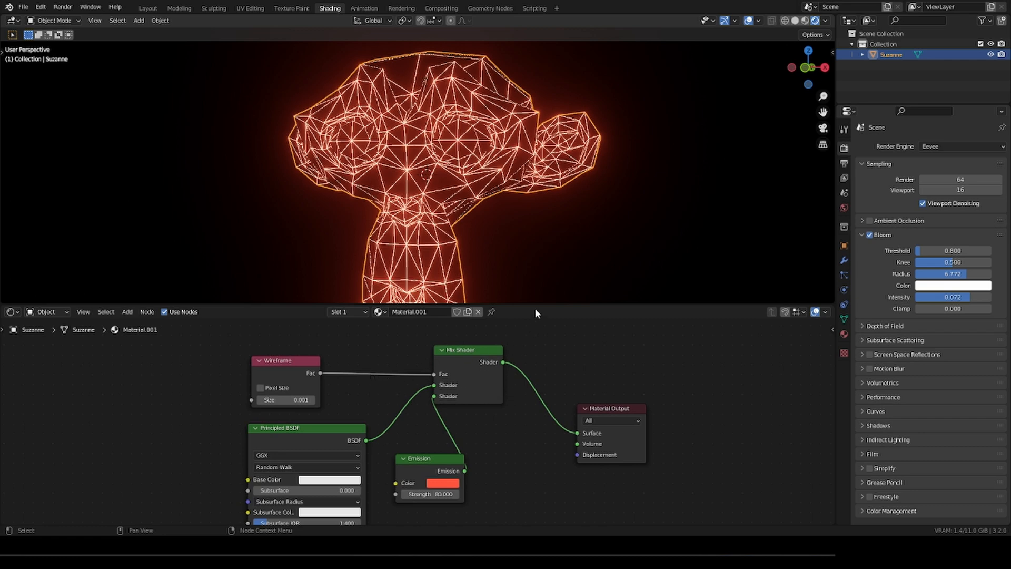
Disconnect the Principled BSDF from the Mix Shader and delete the node
drag(335, 427, 156, 462)
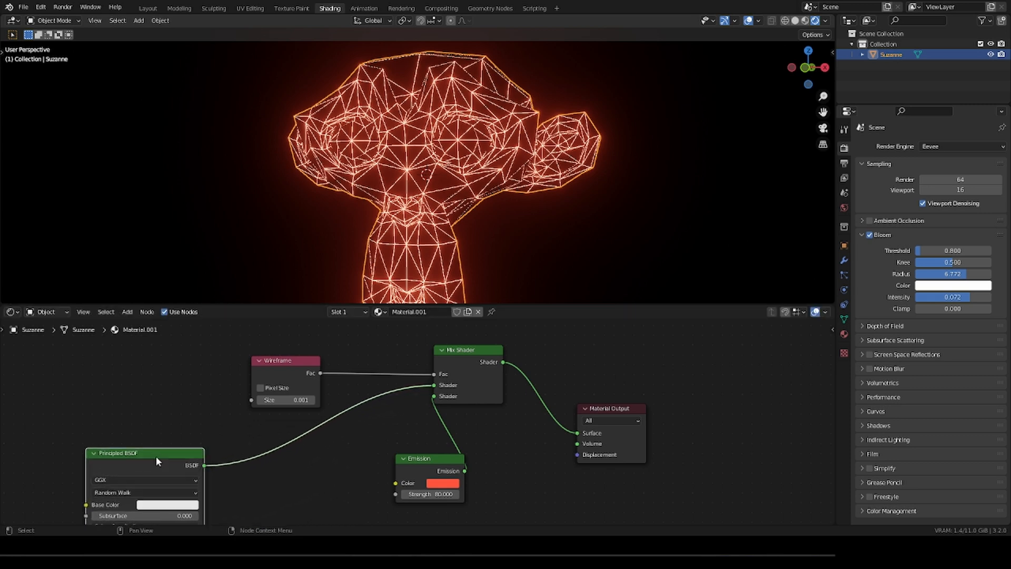
drag(434, 385, 235, 447)
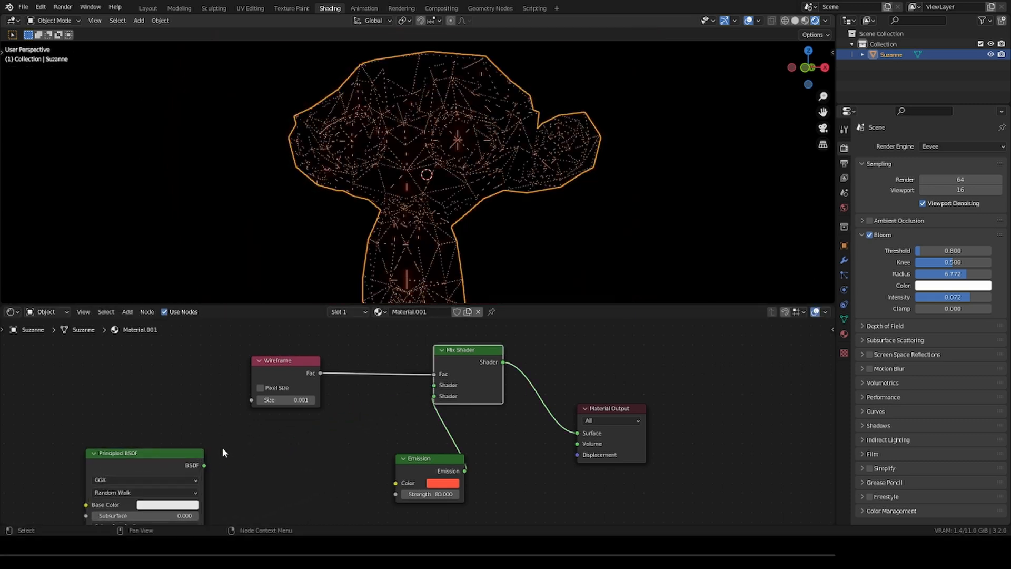
click(174, 459)
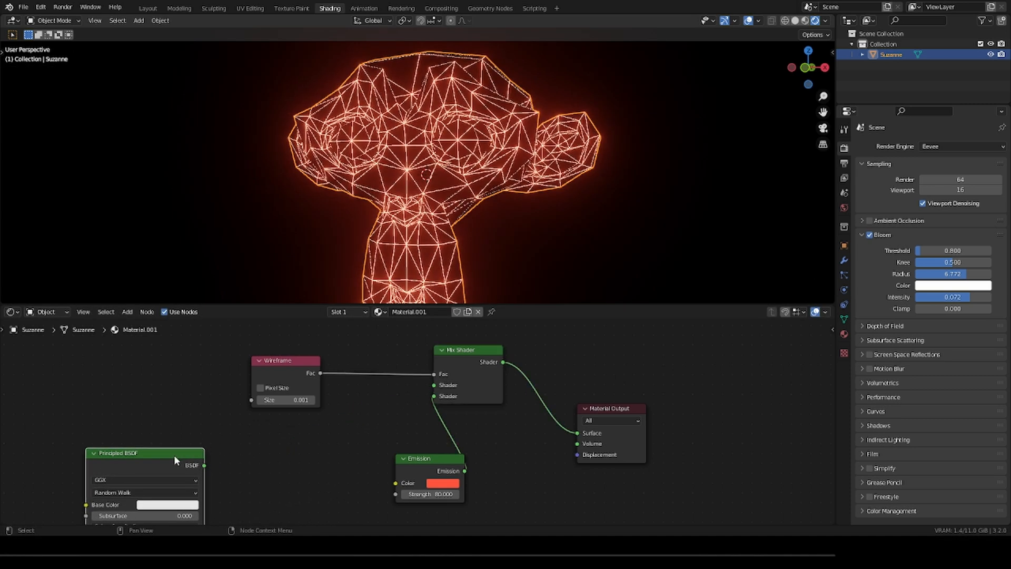
key(x)
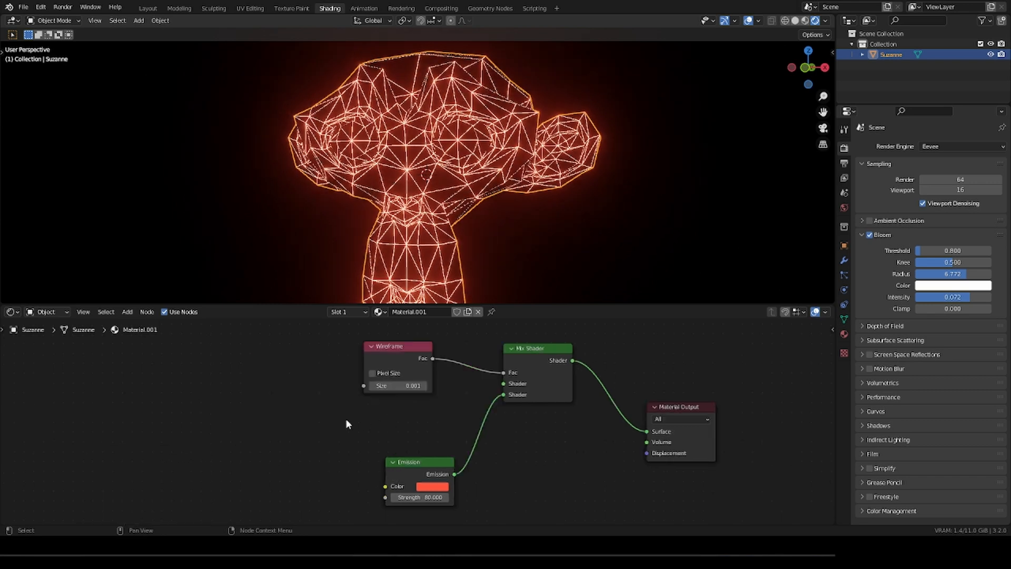
Add a Layer Weight node in the empty area beside the Wireframe node
key(shift+a)
click(247, 411)
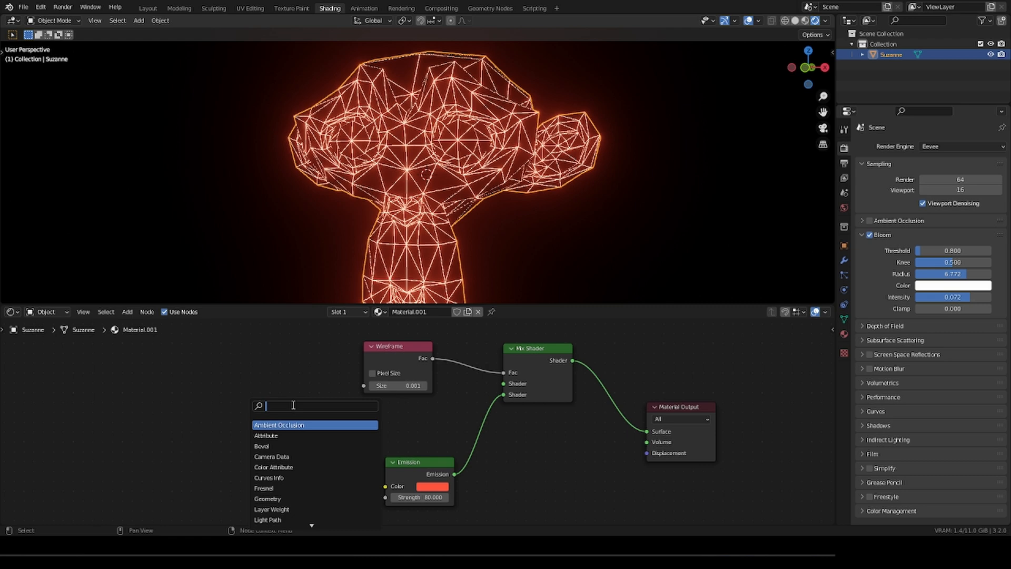
text(la)
key(Return)
click(179, 377)
Add a ColorRamp node beside the Layer Weight node and feed the Fresnel output into its Fac input
key(shift+a)
click(267, 415)
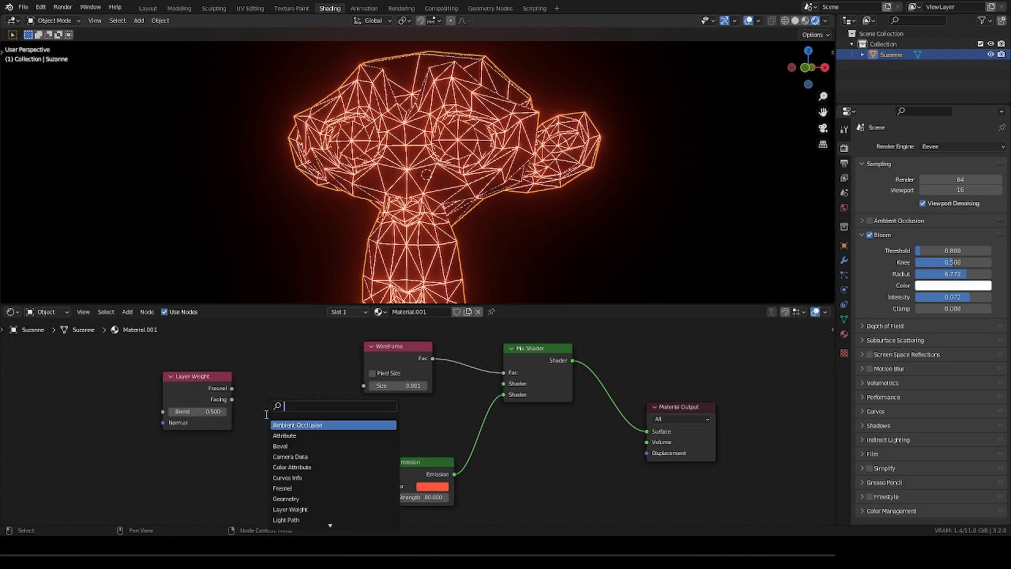
text(color)
key(Return)
drag(144, 390, 192, 483)
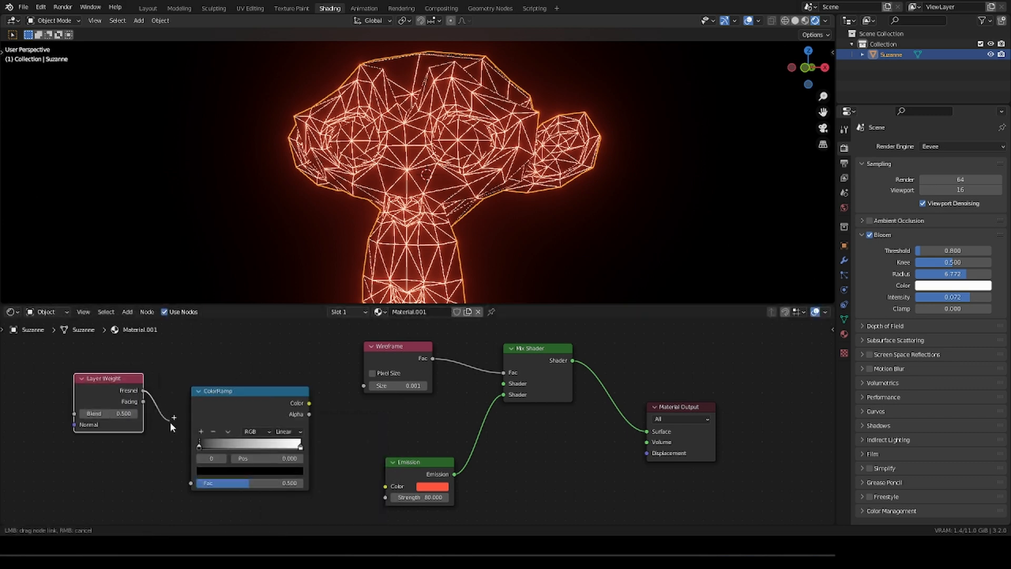
drag(246, 391, 182, 369)
Add a second Emission node, colored by the ColorRamp output, and connect it to the Mix Shader's first Shader input
key(shift+a)
text(em)
key(Return)
click(255, 474)
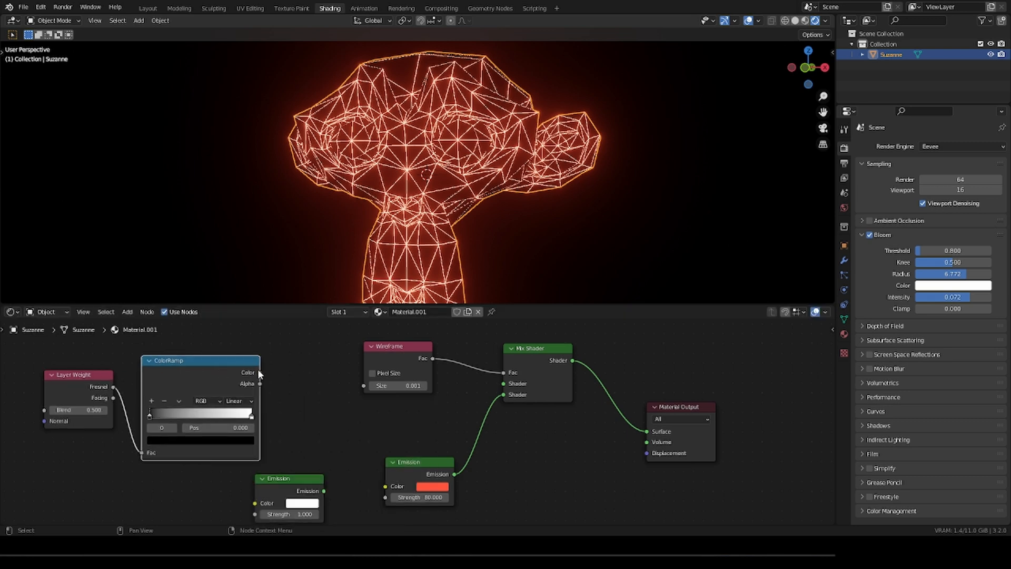
drag(294, 473, 323, 422)
drag(259, 373, 284, 452)
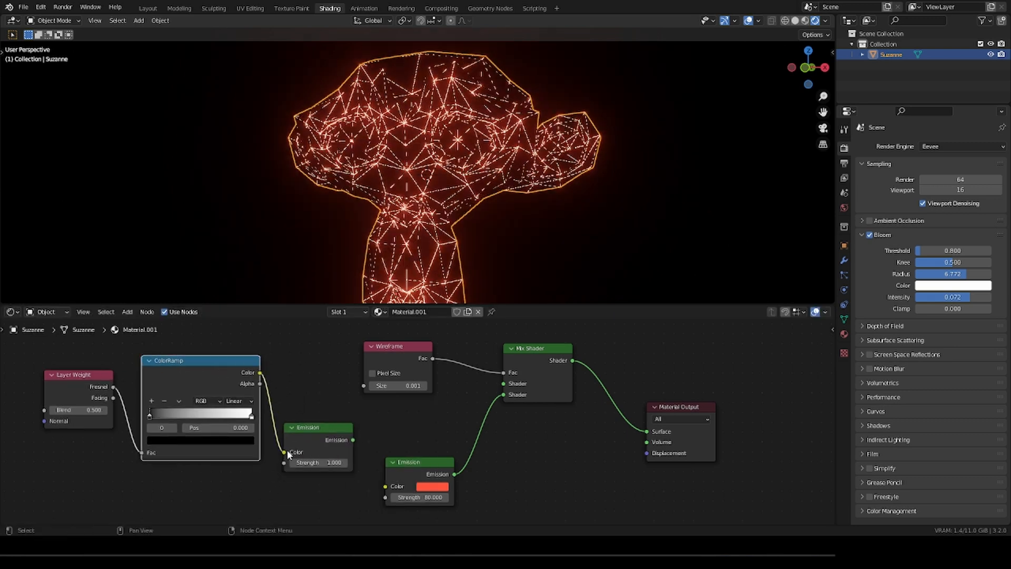
drag(352, 439, 506, 384)
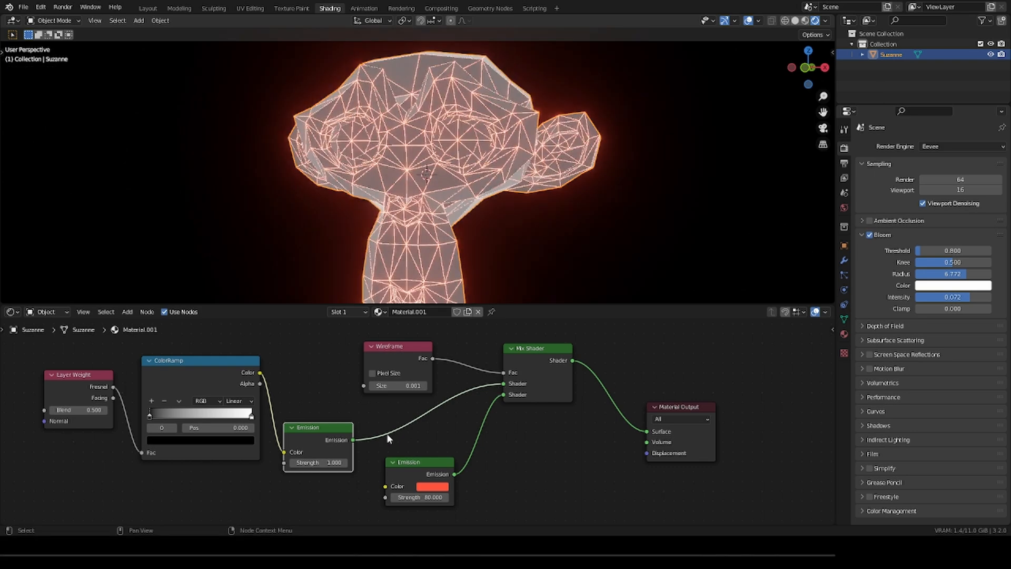
Move the ColorRamp's black stop to about 0.345 and its white stop to about 0.514
drag(150, 416, 187, 421)
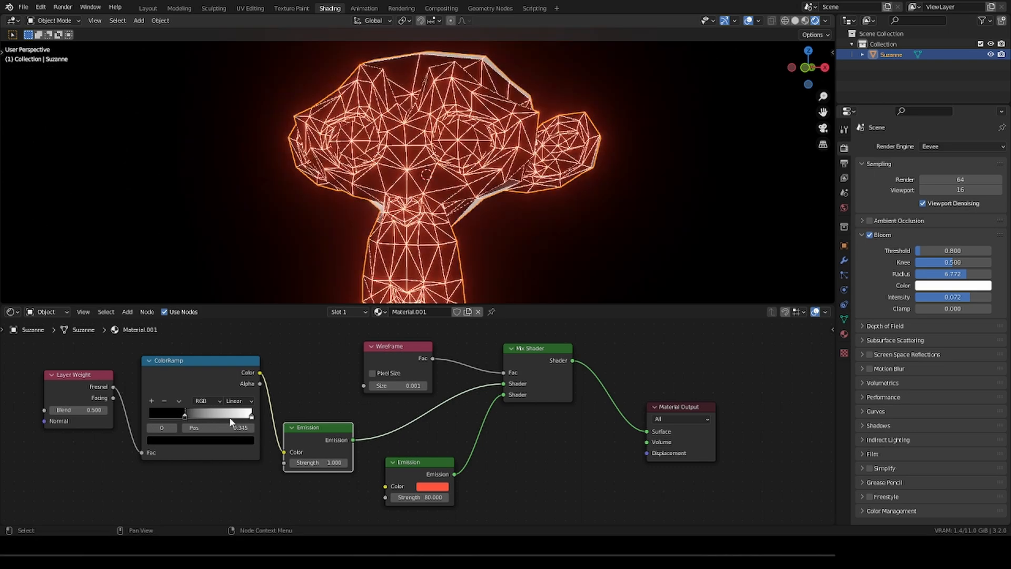
drag(252, 416, 201, 416)
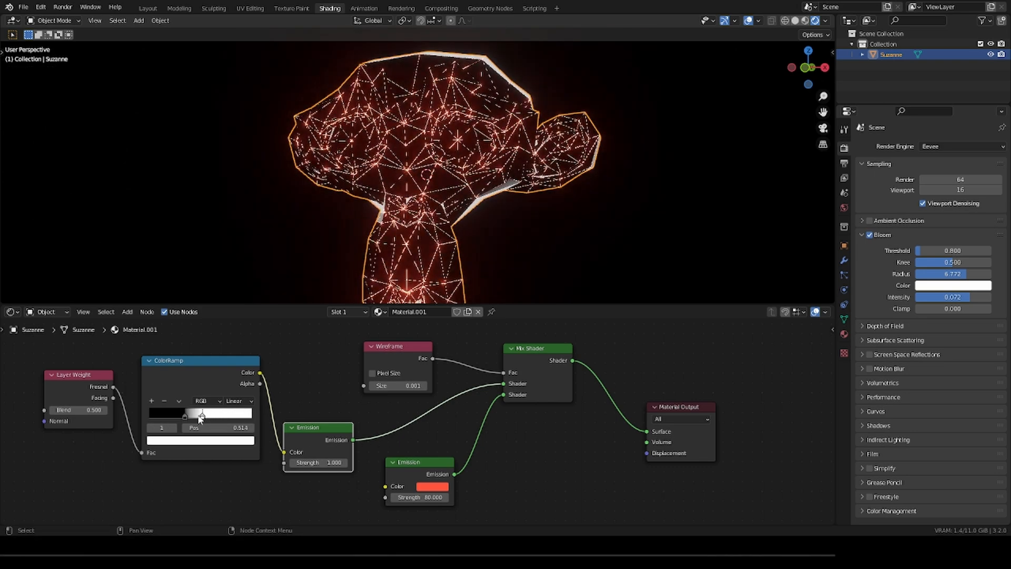
mouse_move(305, 243)
middle_down()
mouse_move(352, 204)
mouse_move(384, 219)
mouse_move(423, 218)
mouse_move(366, 200)
mouse_move(305, 222)
middle_up()
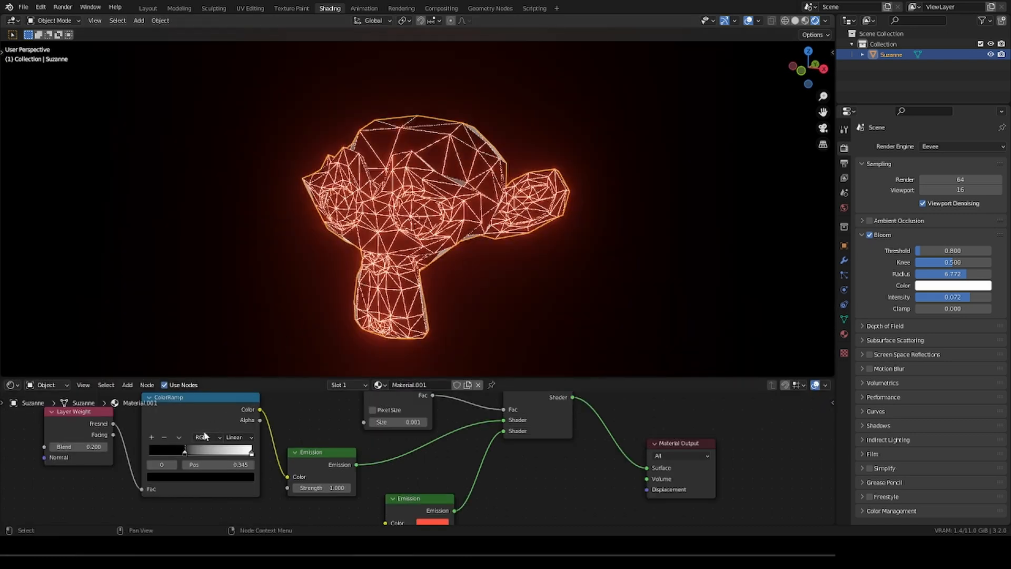
Set the ColorRamp's interpolation to B-Spline
click(239, 437)
click(238, 481)
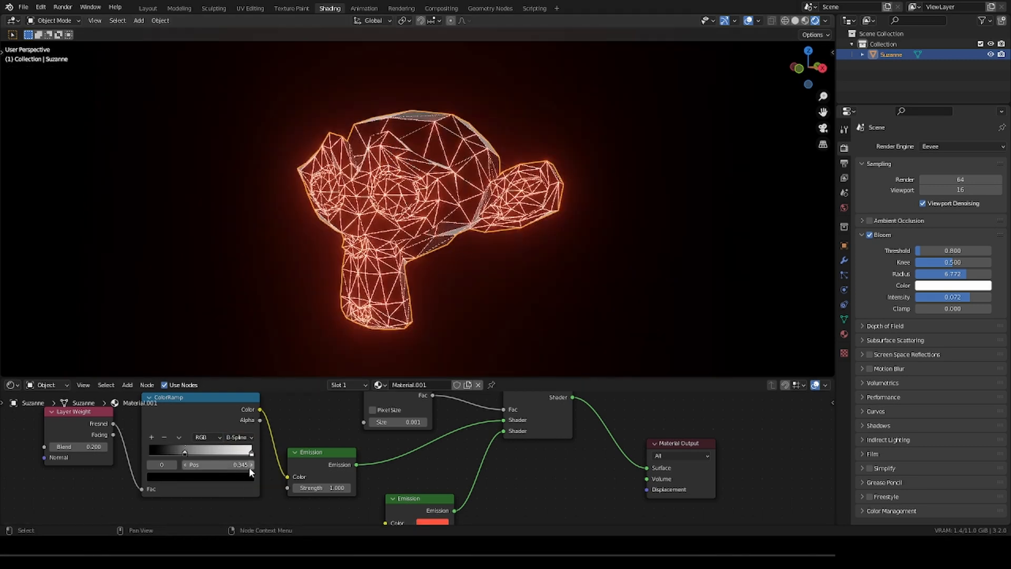
middle_drag(411, 201, 481, 240)
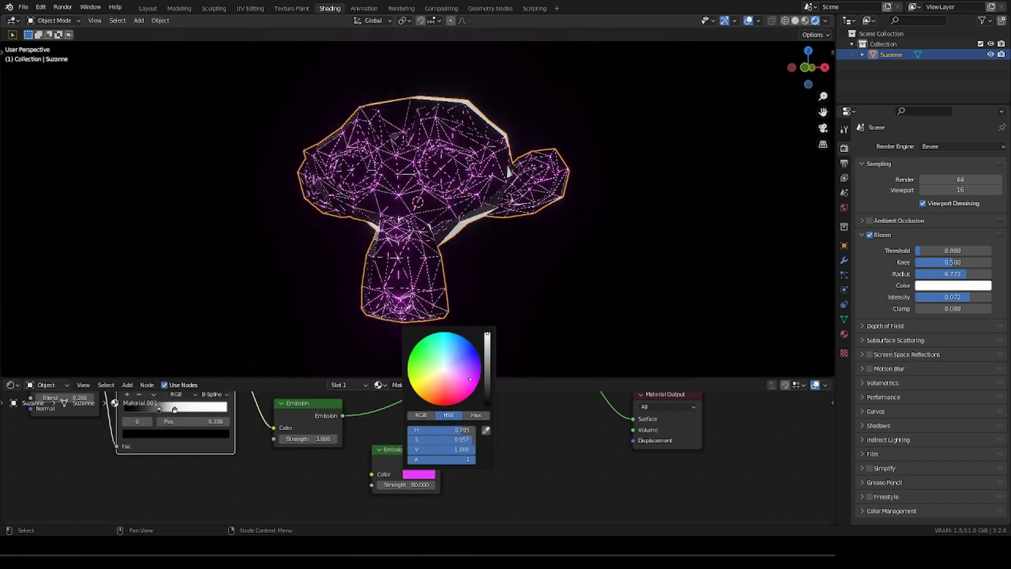
Change the color of the wireframe's Emission node, the one with strength 80, to blue
drag(470, 378, 464, 349)
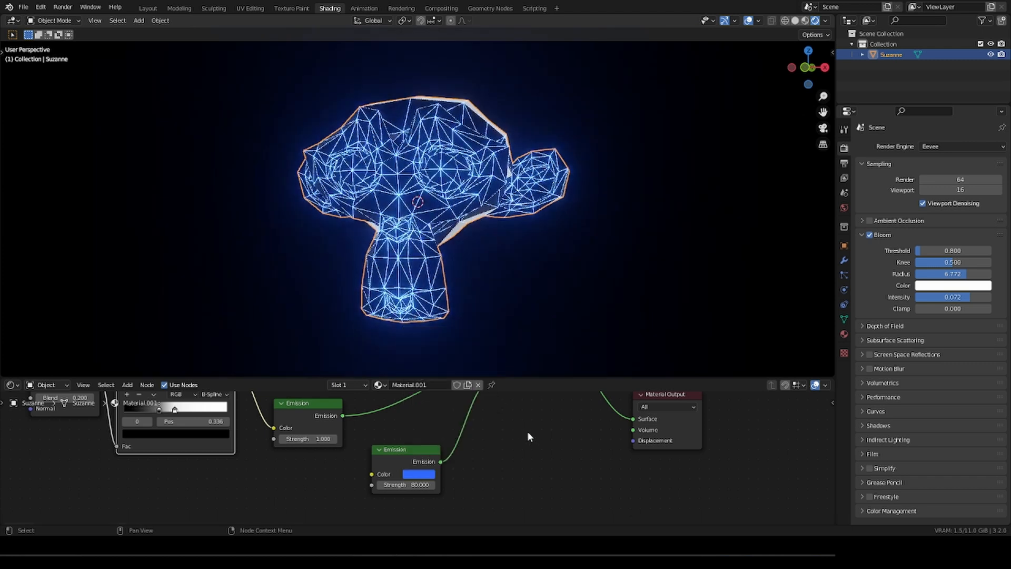
scroll(511, 417, down, 1)
scroll(511, 417, down, 1)
middle_drag(510, 417, 432, 490)
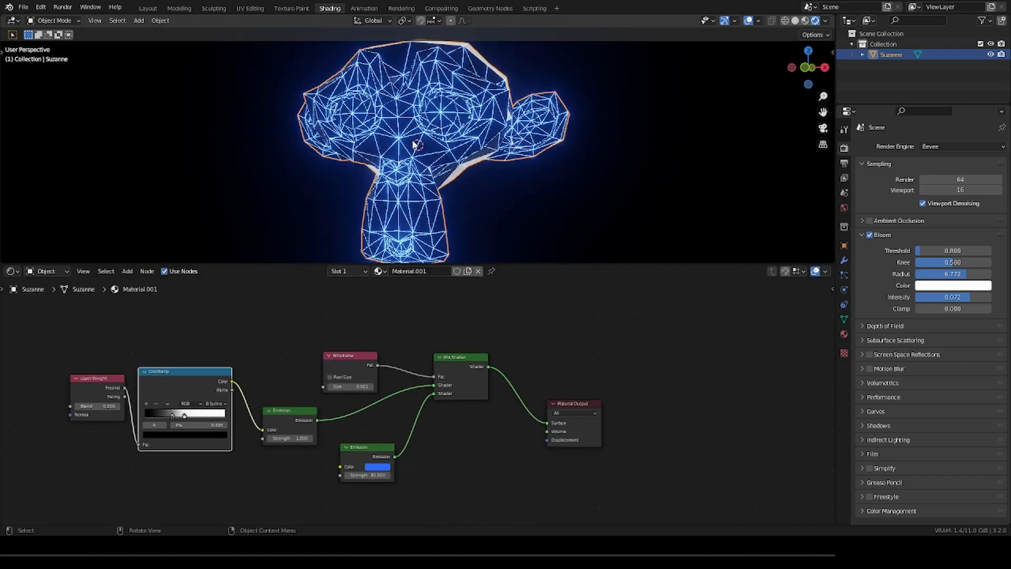